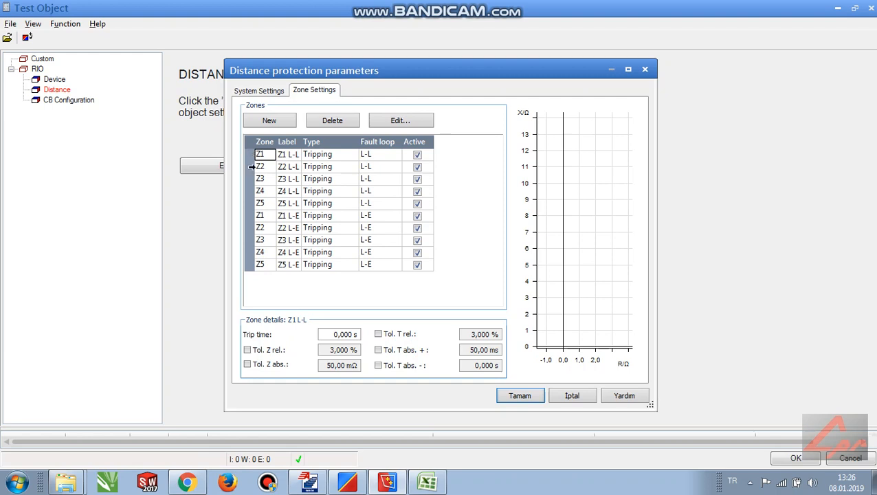
Step: Open the characteristic editor for the Z1 L-L zone
click(254, 166)
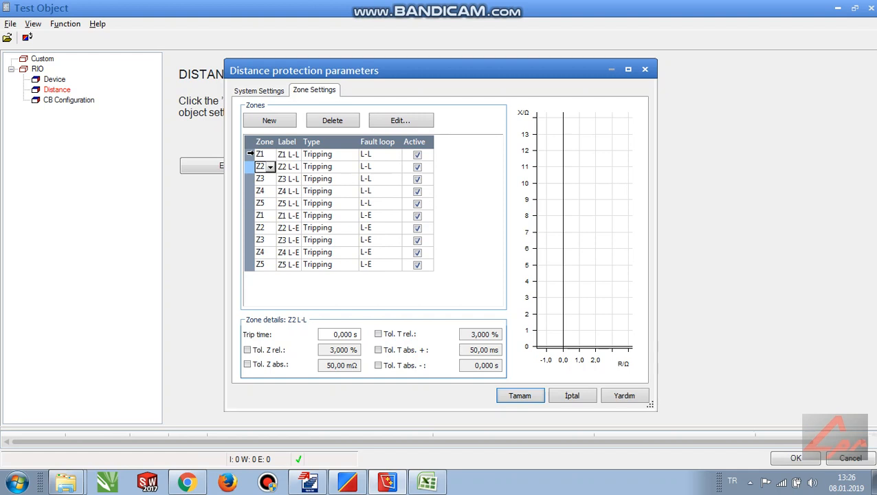
click(256, 154)
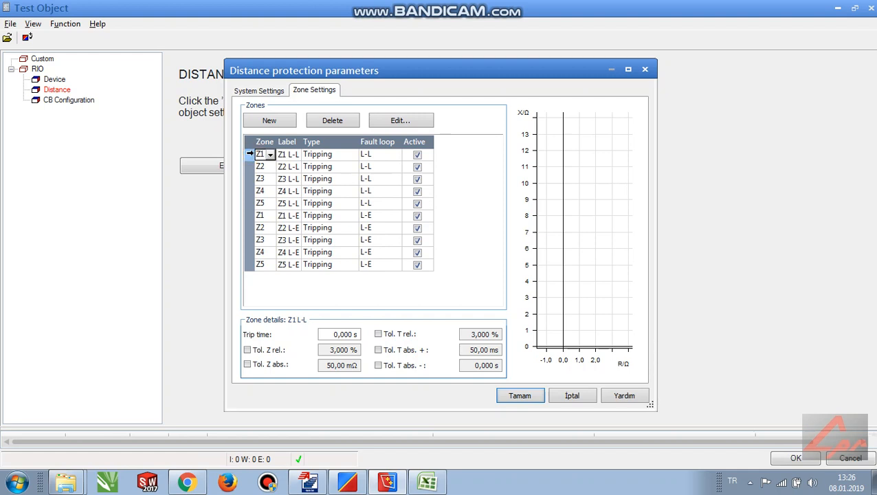
double_click(249, 154)
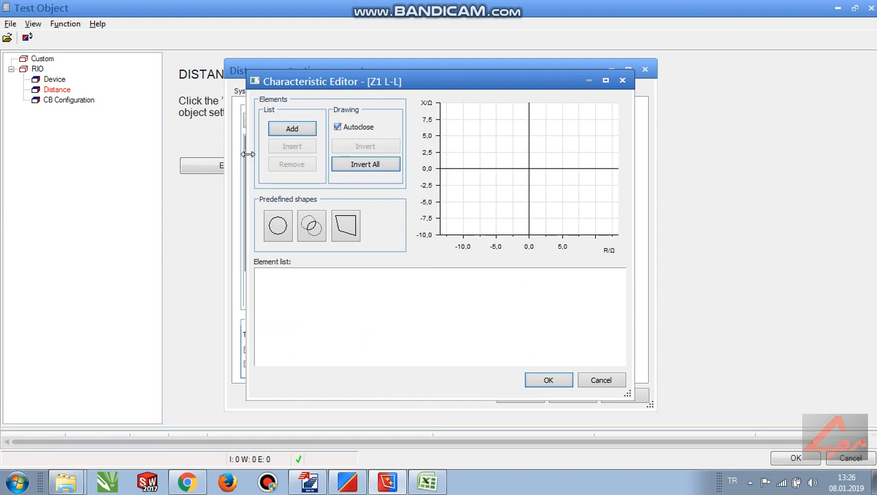
Step: Insert the predefined mho circle as the Z1 L-L characteristic and replace it with the predefined quadrilateral shape
click(278, 227)
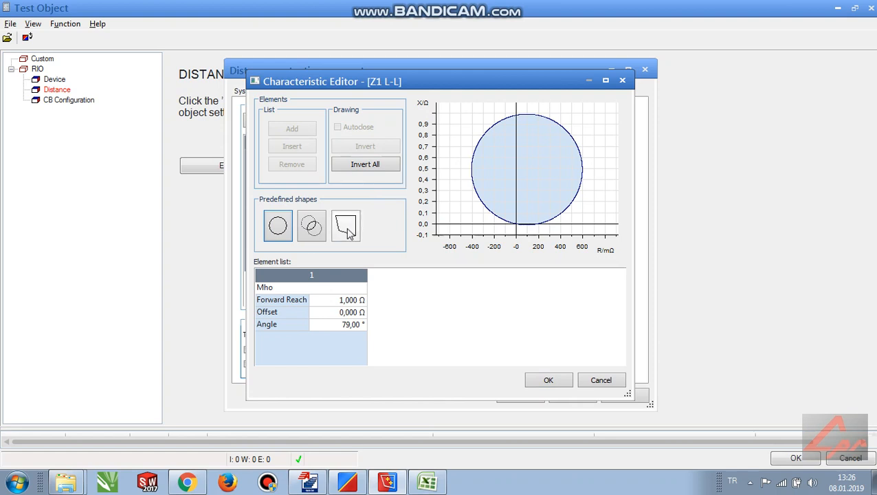
click(348, 227)
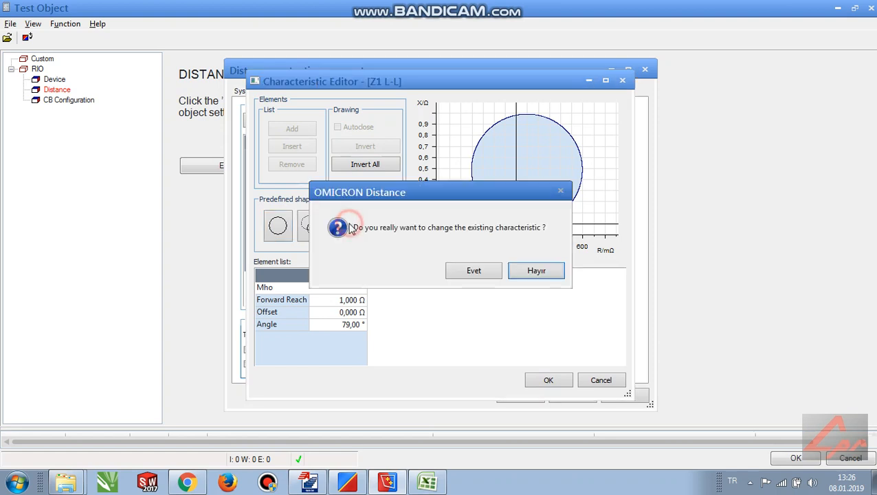
click(473, 273)
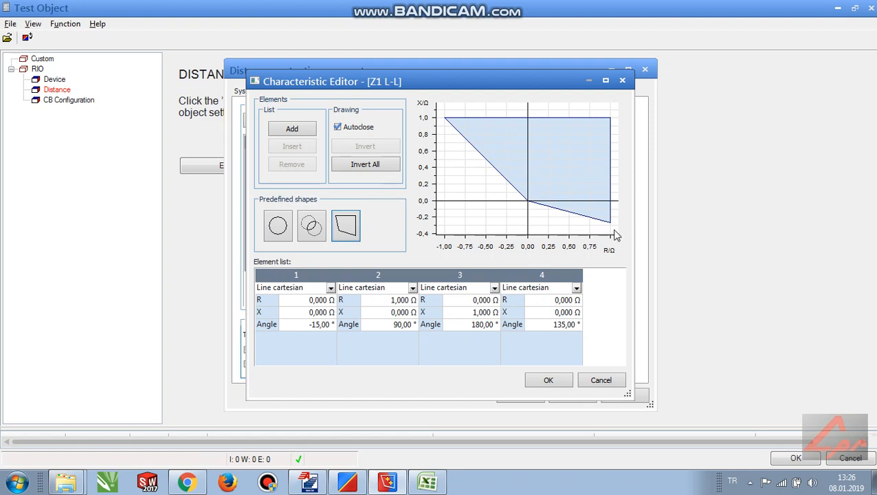
click(349, 232)
Step: Switch to the Excel settings sheet and examine the distance zones Z1 to Z5, including the Z1 phase-ground and phase-phase resistances
click(425, 484)
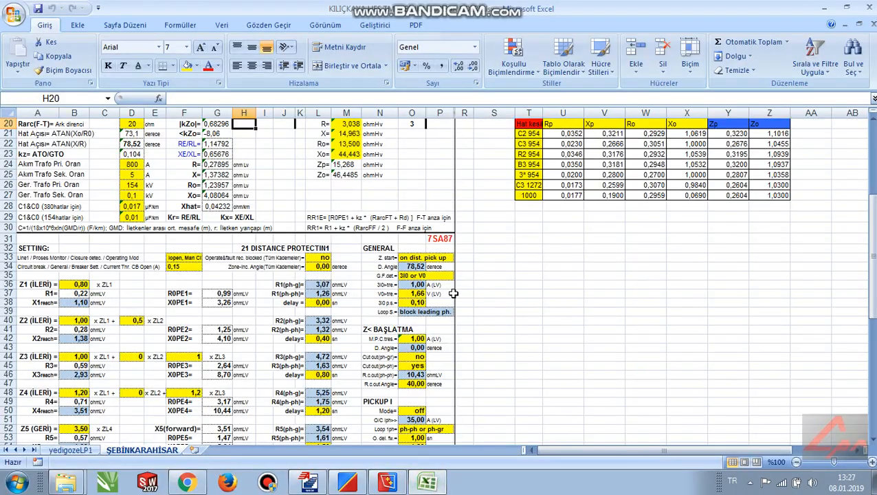
scroll(467, 292, down, 4)
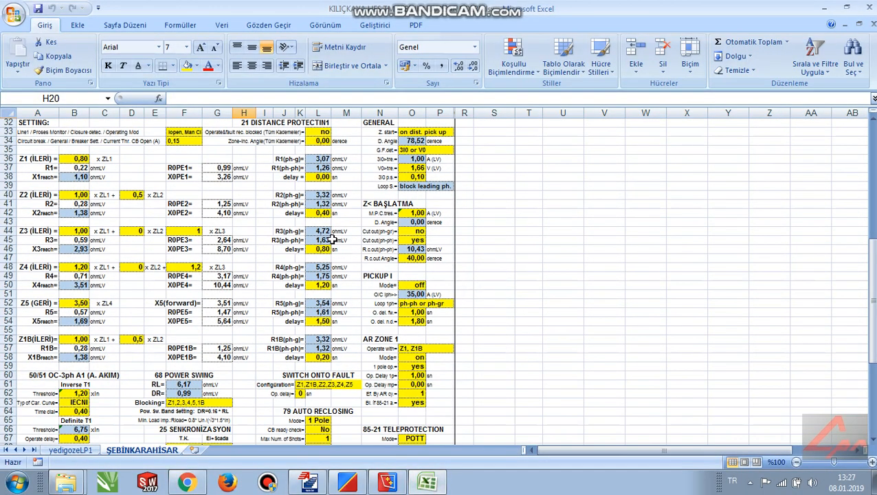
scroll(331, 241, up, 1)
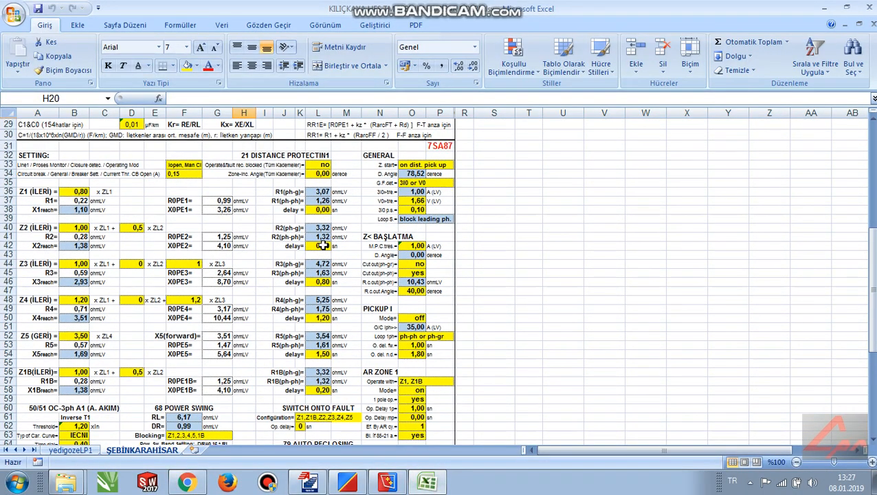
click(320, 192)
click(314, 200)
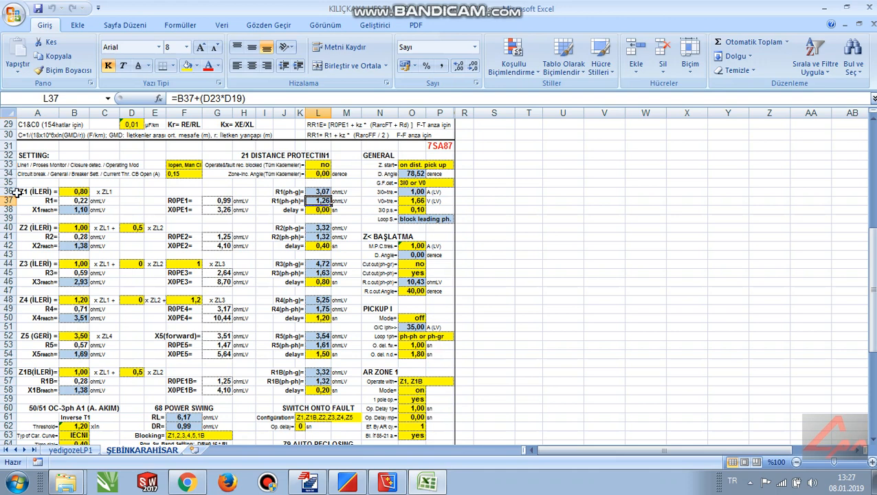
click(31, 192)
click(31, 228)
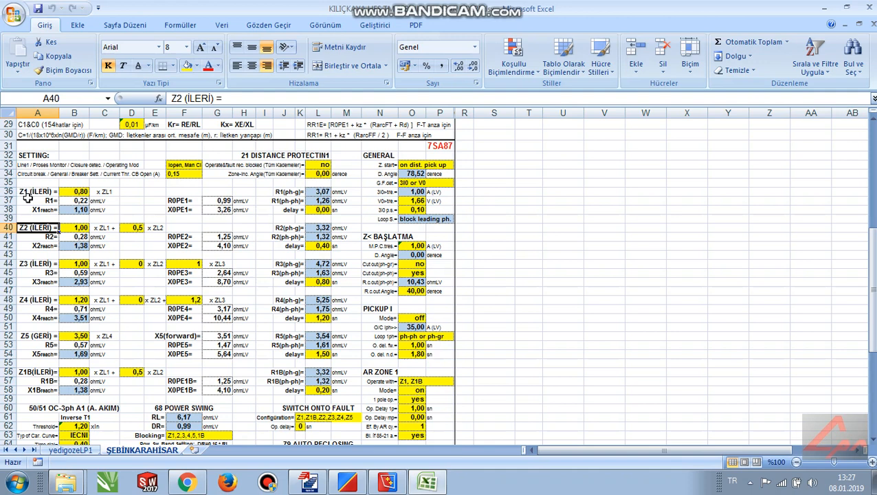
click(32, 301)
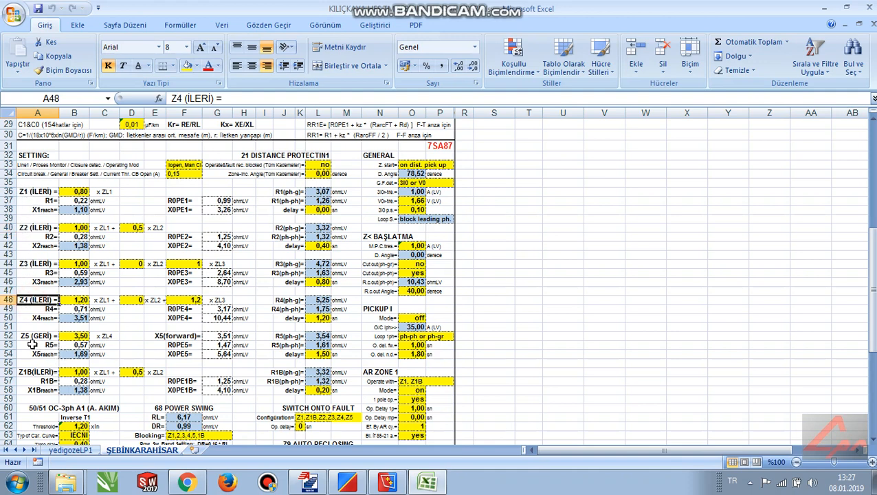
click(31, 336)
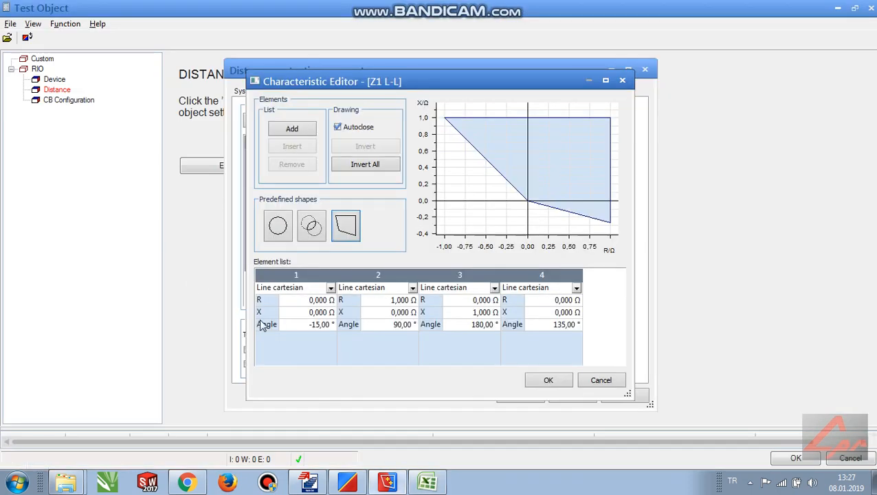
Step: In the Z1 L-L characteristic editor, set the angle of line 1 to 0°
click(316, 326)
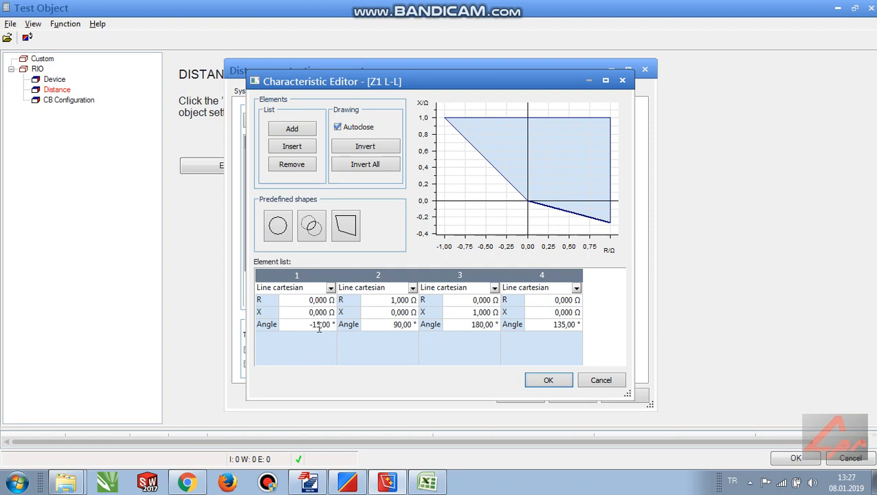
drag(306, 324, 355, 326)
text(0)
click(323, 313)
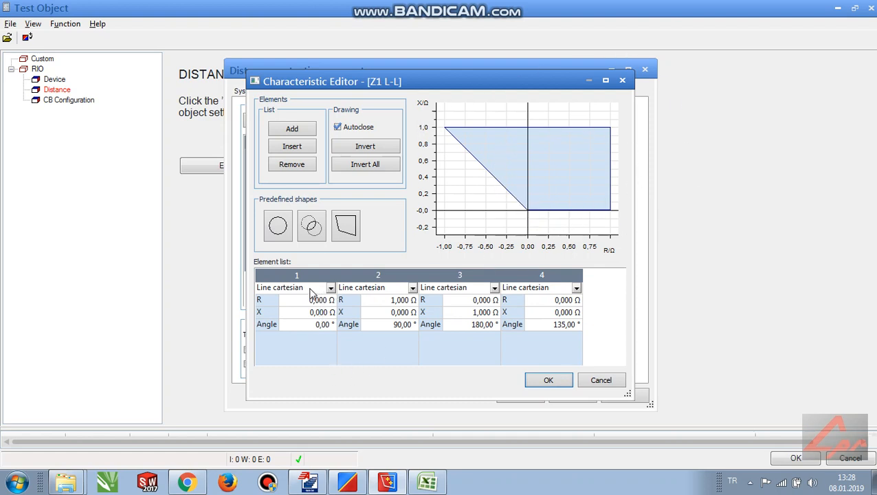
Step: Try angles of 3° and 23° for line 1 and restore its angle to 0°
click(318, 325)
key(Tab)
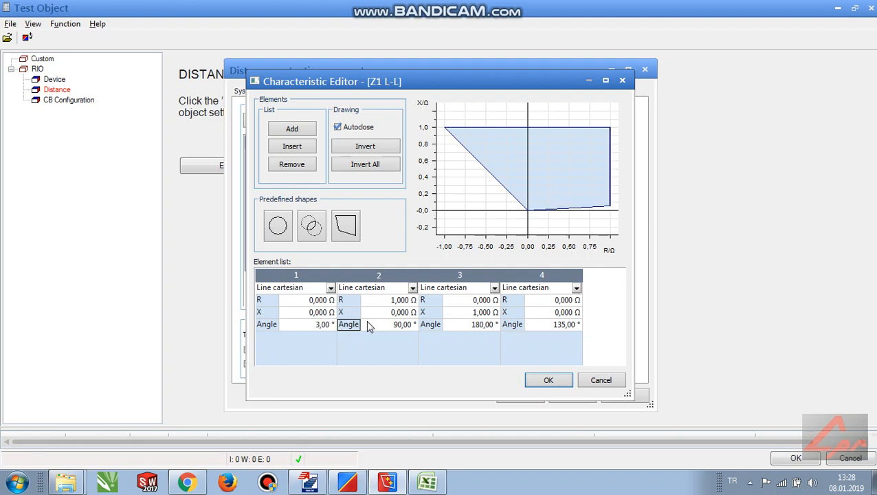
click(321, 325)
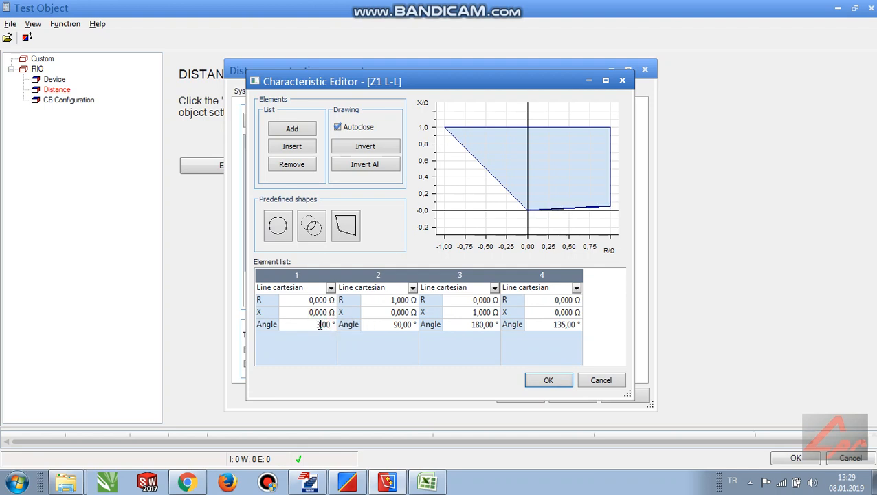
text(2)
key(Tab)
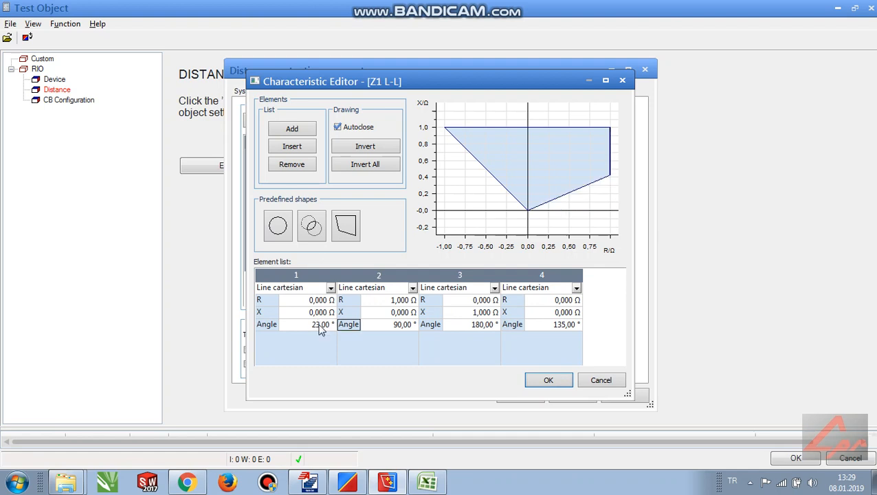
click(319, 326)
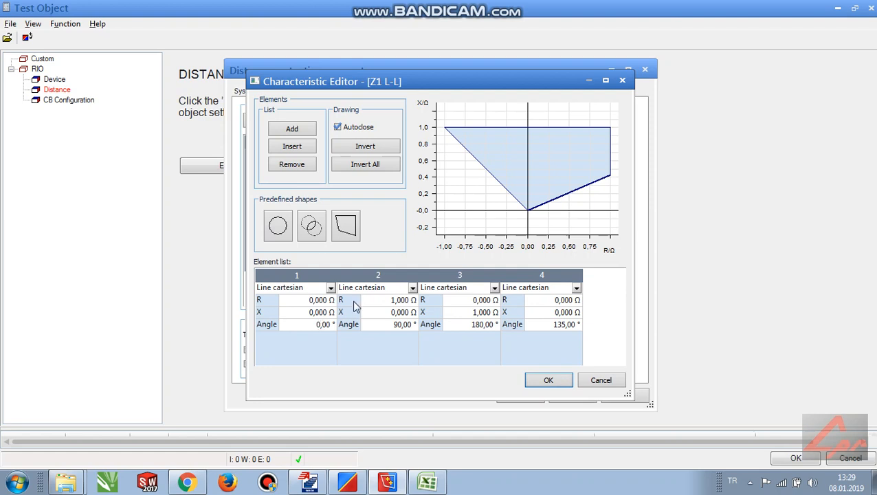
Step: Set the angle of line 1 to 23° to try an inclined lower boundary
click(316, 300)
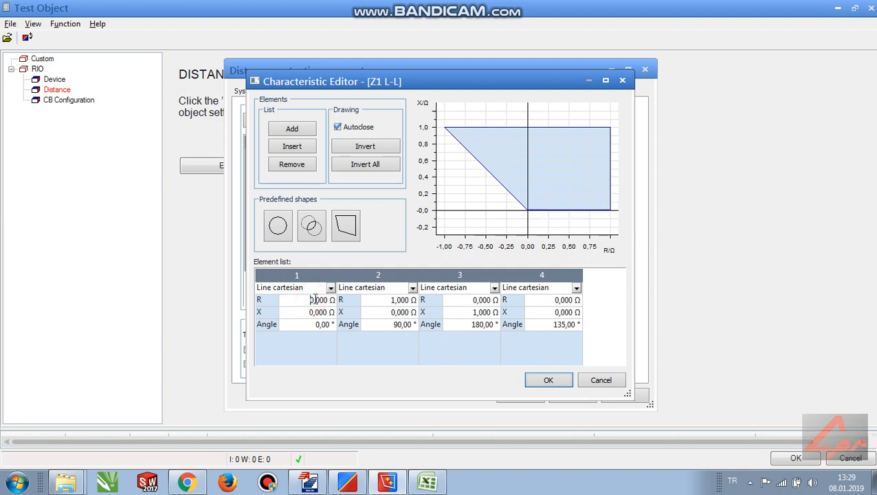
click(316, 324)
text(23)
key(Return)
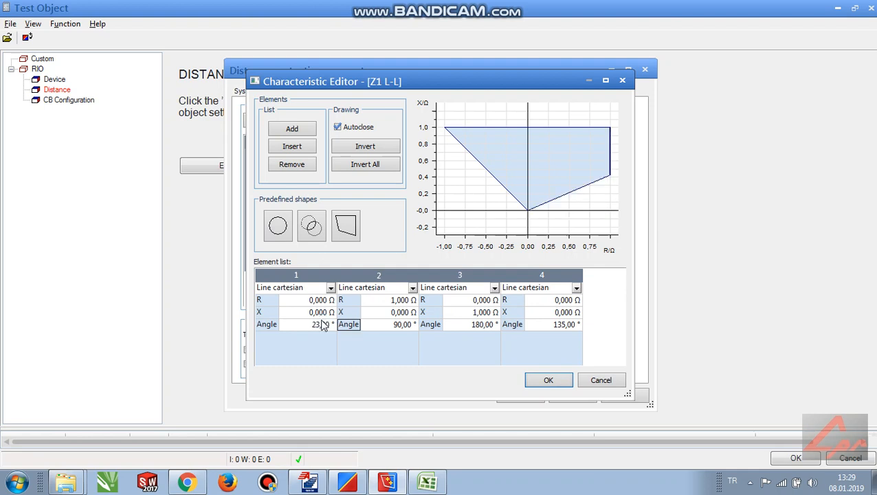
Step: Try R values of 3 Ω and 1 Ω for line 1 of the characteristic
click(313, 300)
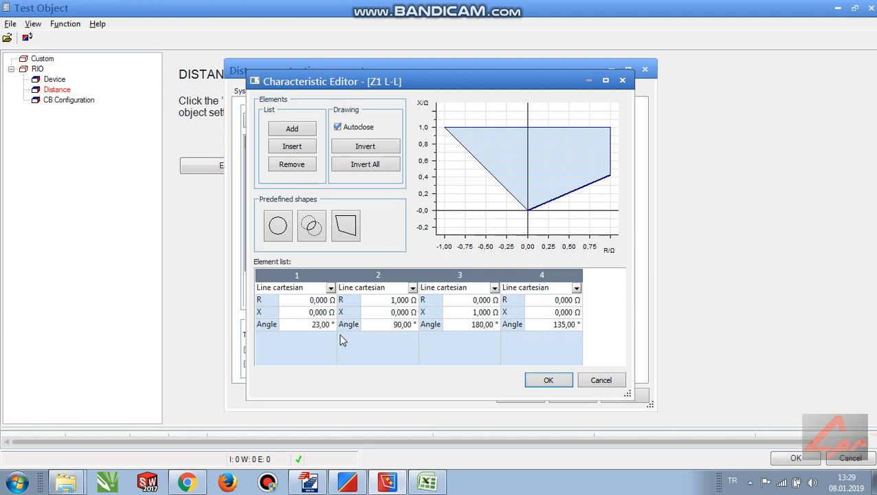
text(3)
key(Tab)
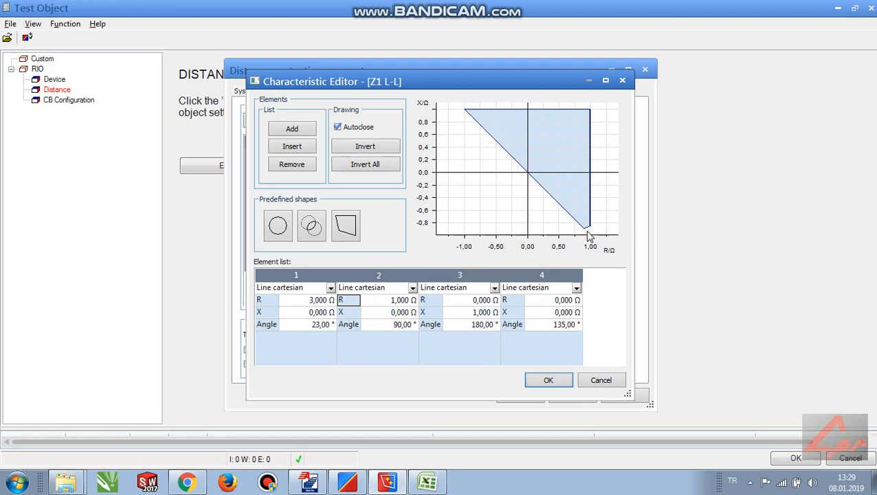
click(319, 311)
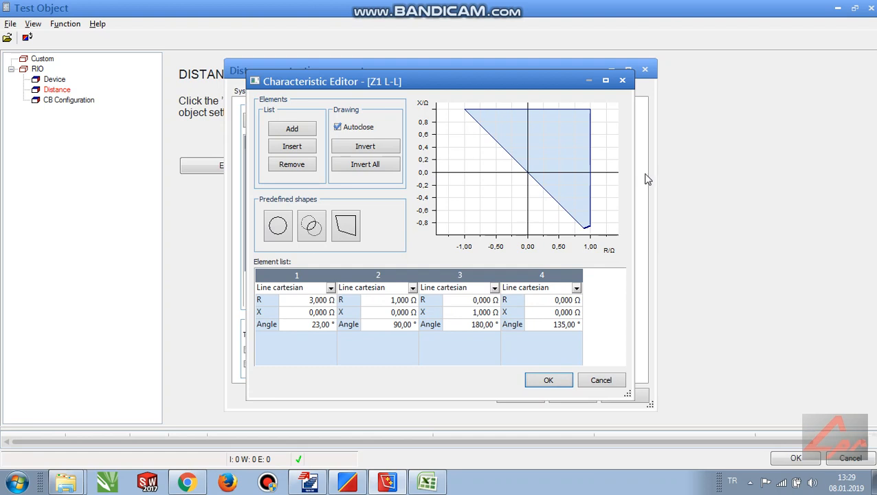
click(315, 301)
key(Tab)
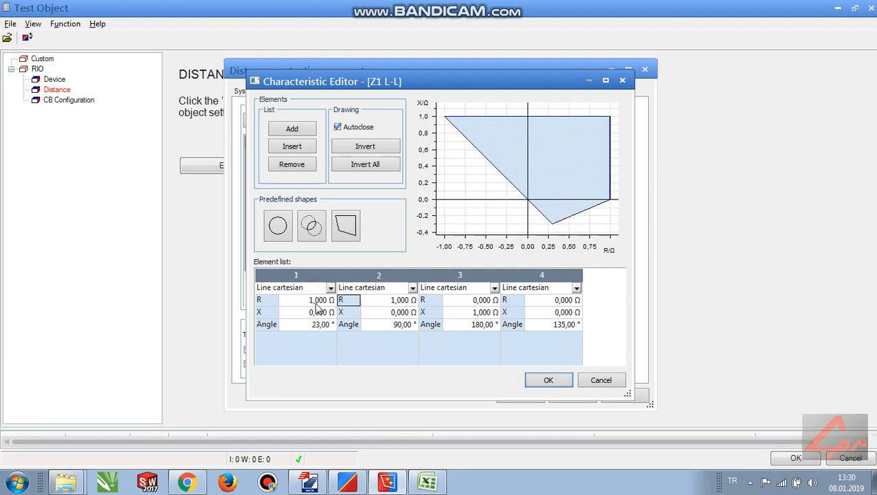
Step: Restore line 1 to an R value of 0 Ω and an angle of 0°
click(315, 311)
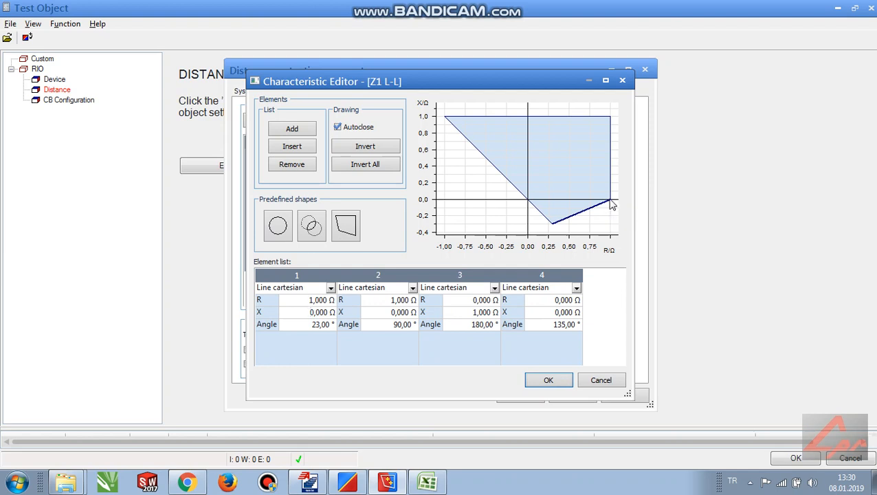
click(314, 299)
key(Tab)
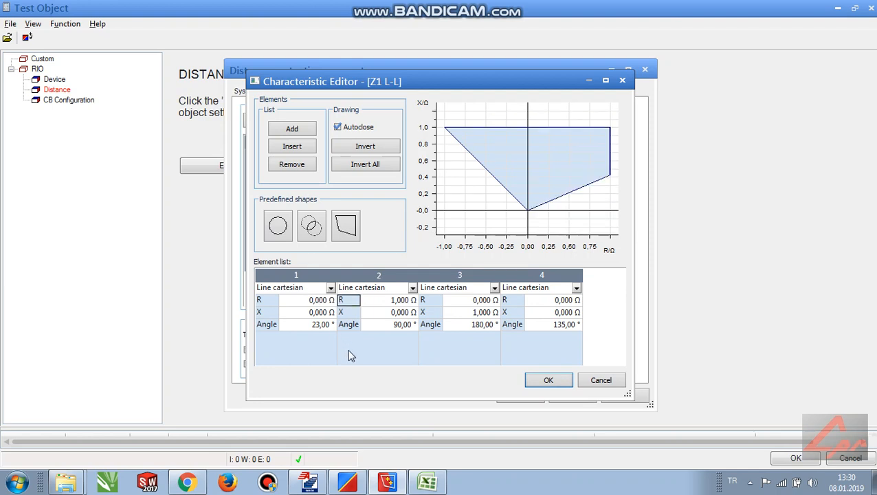
click(320, 325)
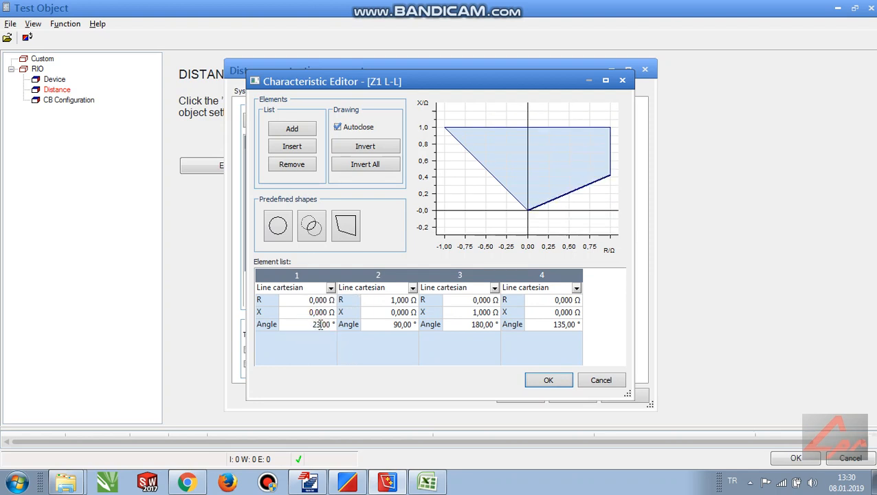
double_click(321, 325)
text(0)
key(Tab)
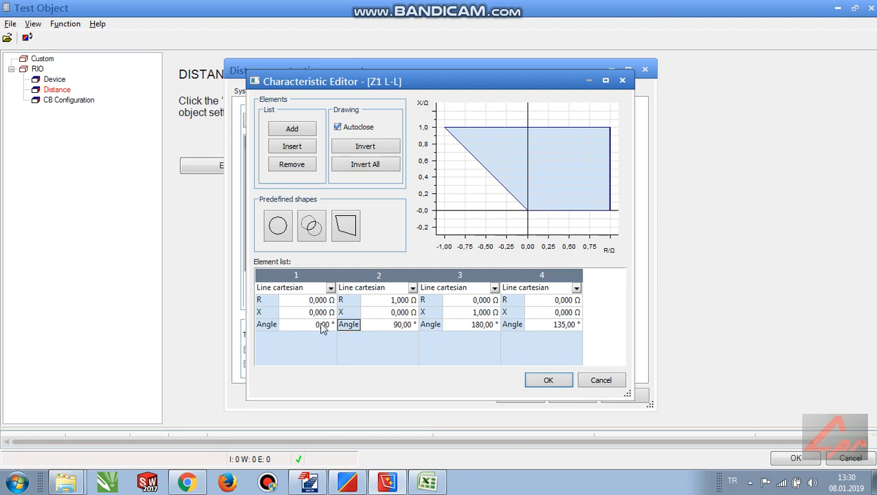
Step: Look up the Z1 phase-to-phase resistance R1(ph-ph) in the Excel settings sheet for the R value of line 2
click(397, 302)
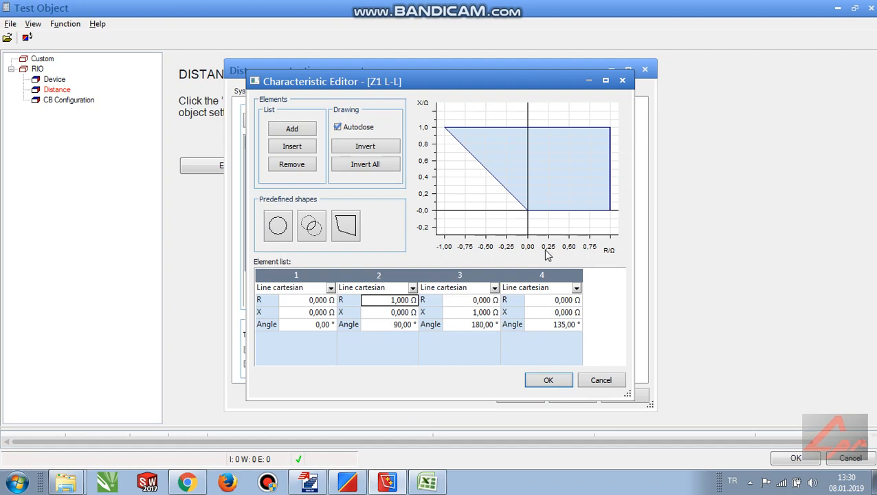
key(alt+Tab)
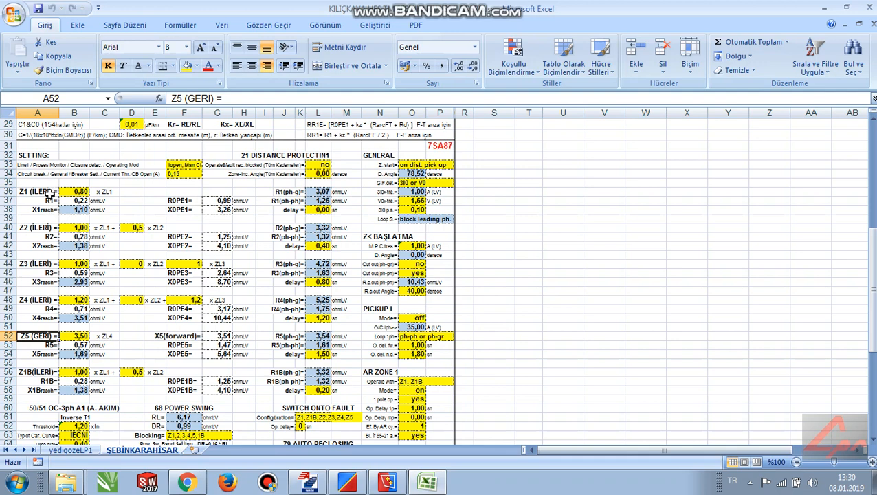
click(29, 191)
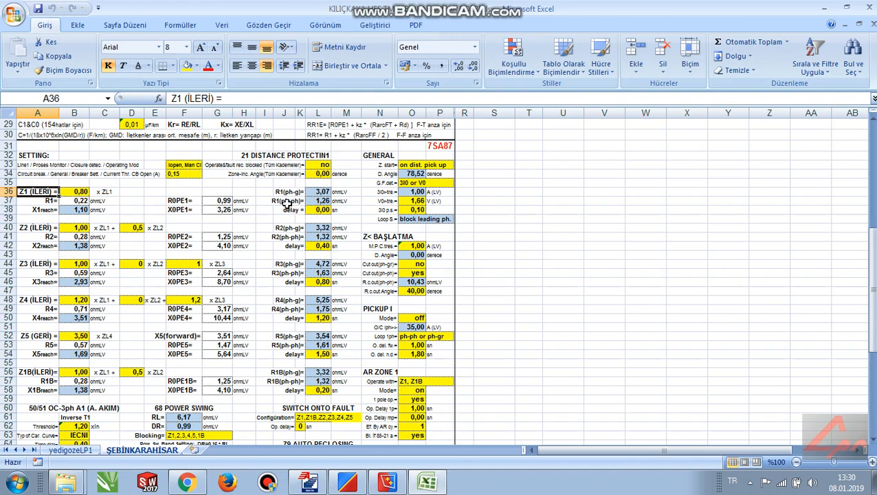
click(322, 201)
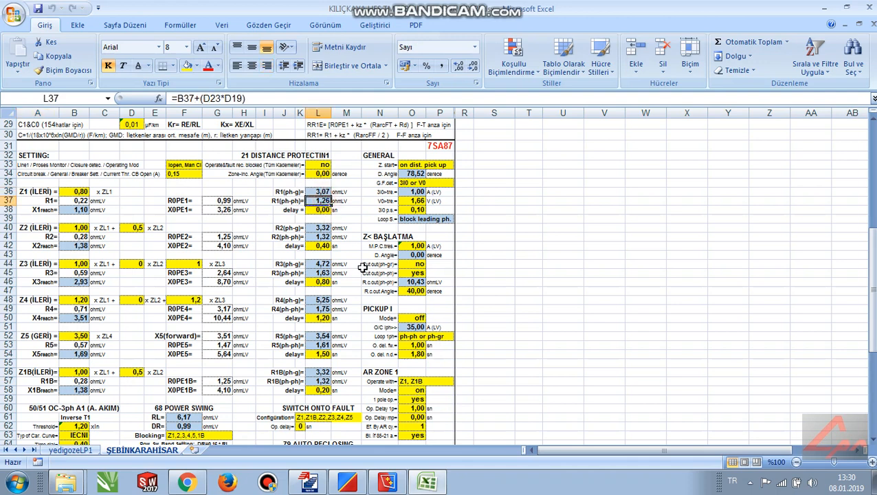
key(alt+Tab)
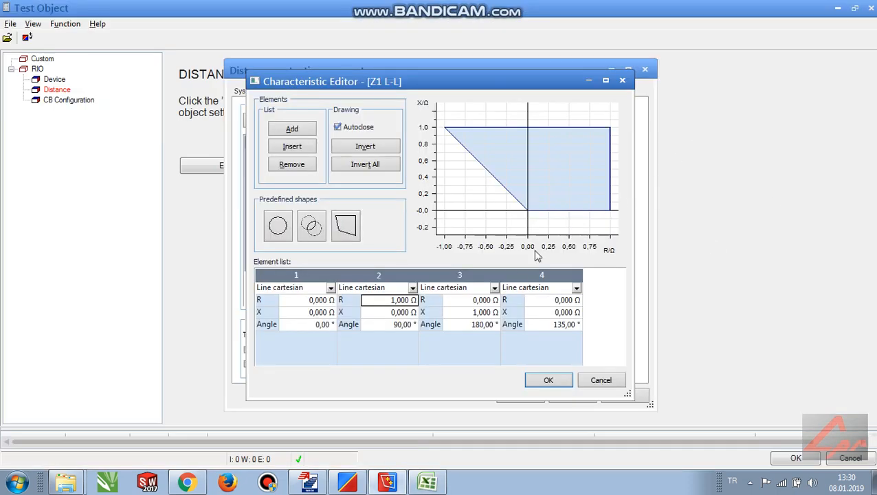
click(395, 301)
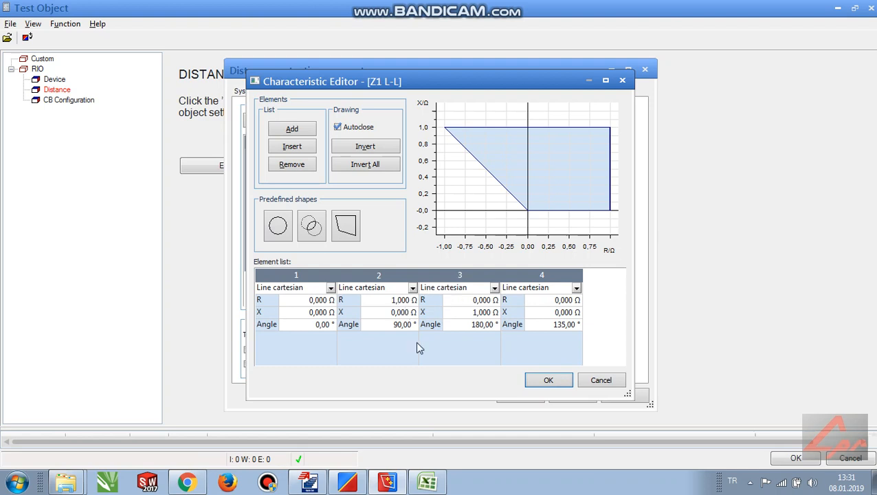
Step: Examine the angles of lines 1 to 4 and the X value of line 2 in the Z1 L-L characteristic
click(321, 327)
click(397, 315)
click(406, 327)
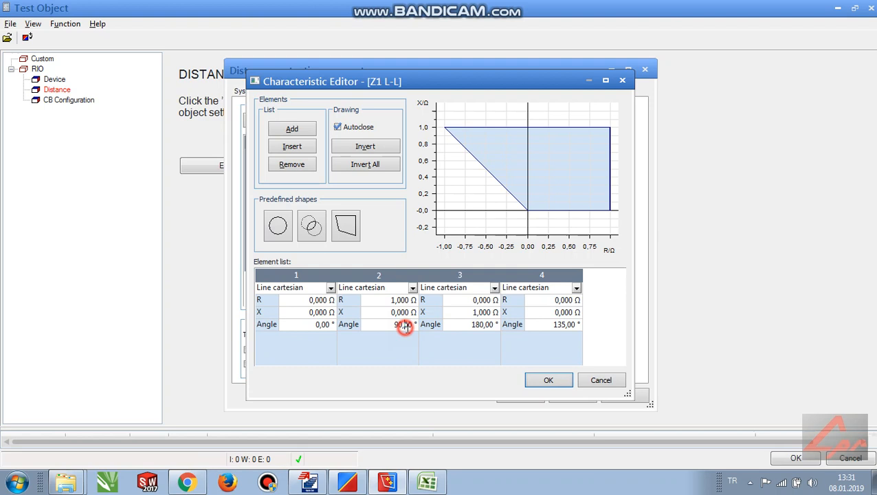
click(473, 325)
click(568, 325)
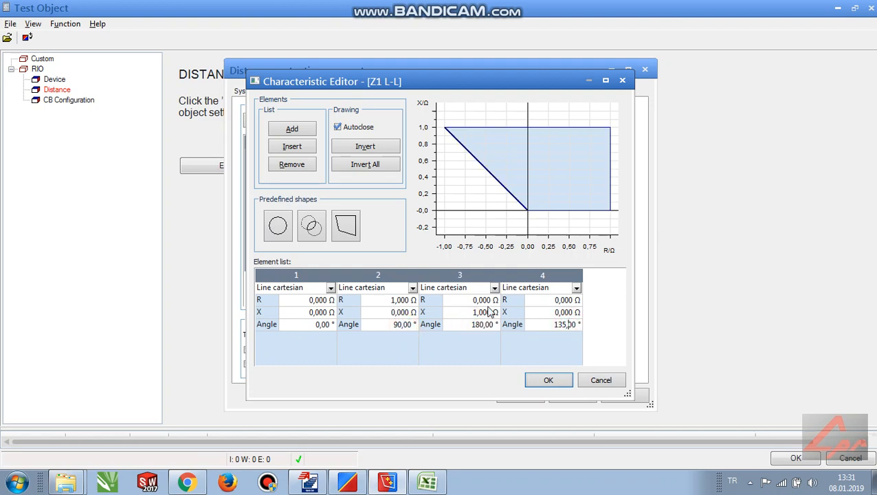
click(372, 314)
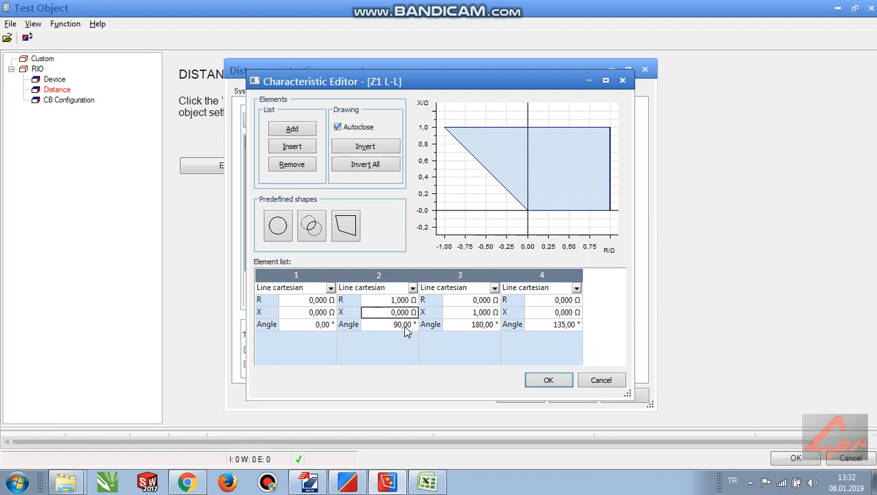
Step: Recheck R1(ph-ph) in the Excel sheet and set the R value of line 2 to 1.26 Ω
key(alt+Tab)
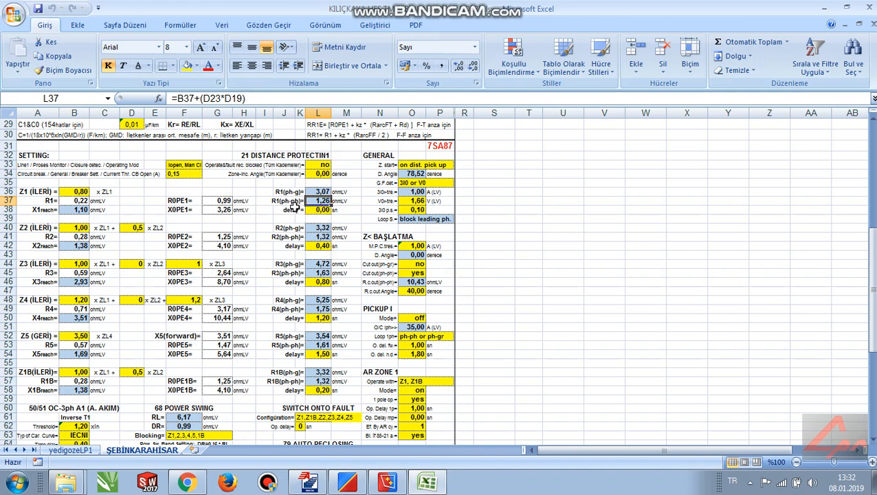
key(alt+Tab)
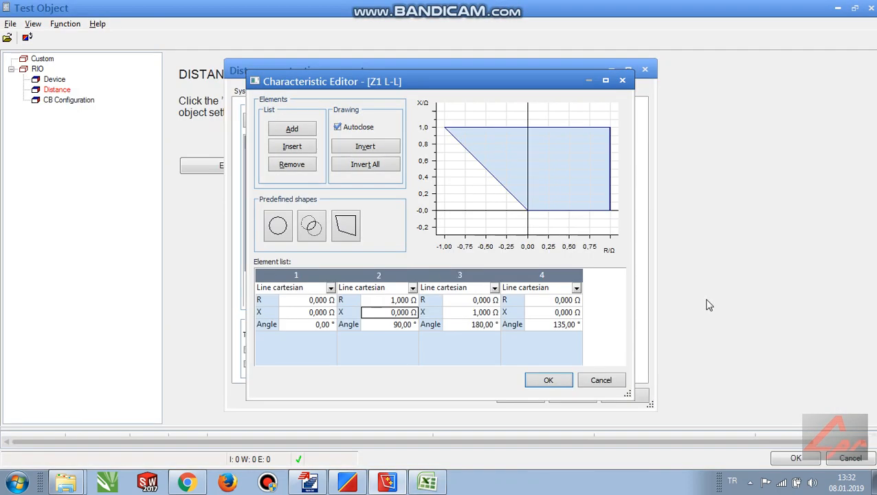
click(402, 301)
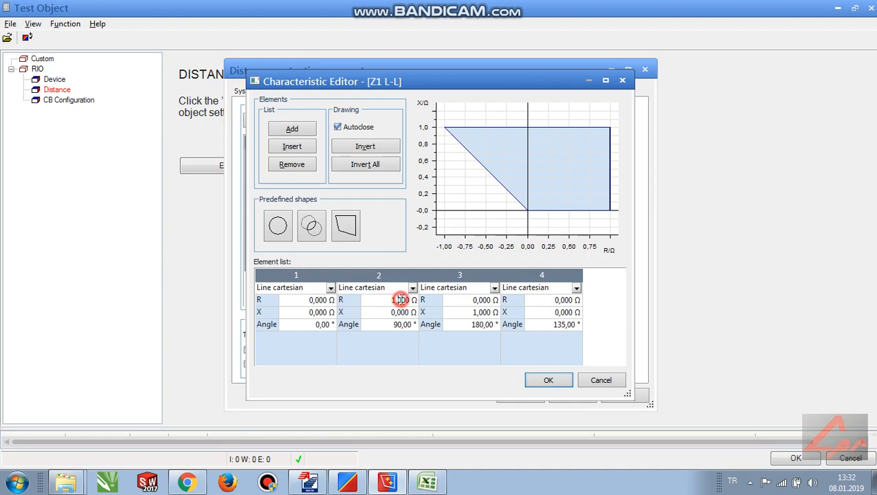
text(26)
key(Return)
click(402, 305)
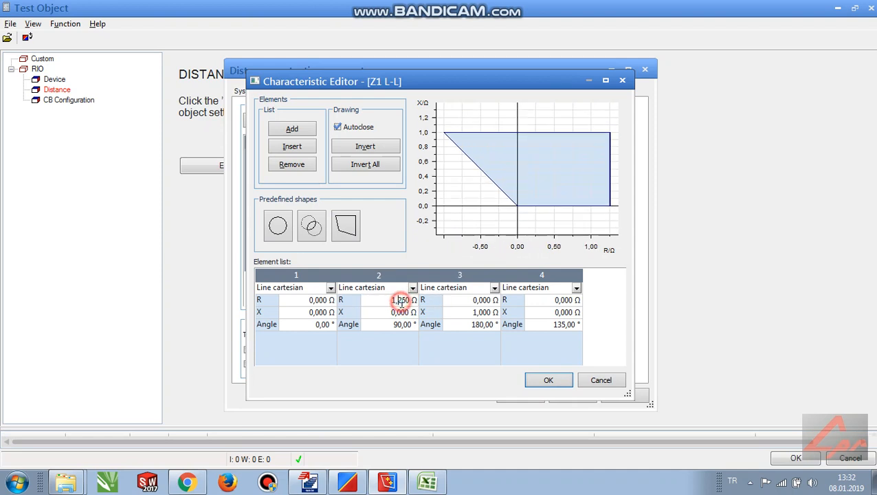
Step: Look up the line angle ATAN(X/R) in the Excel sheet and set the angle of line 2 to 79°
key(alt+Tab)
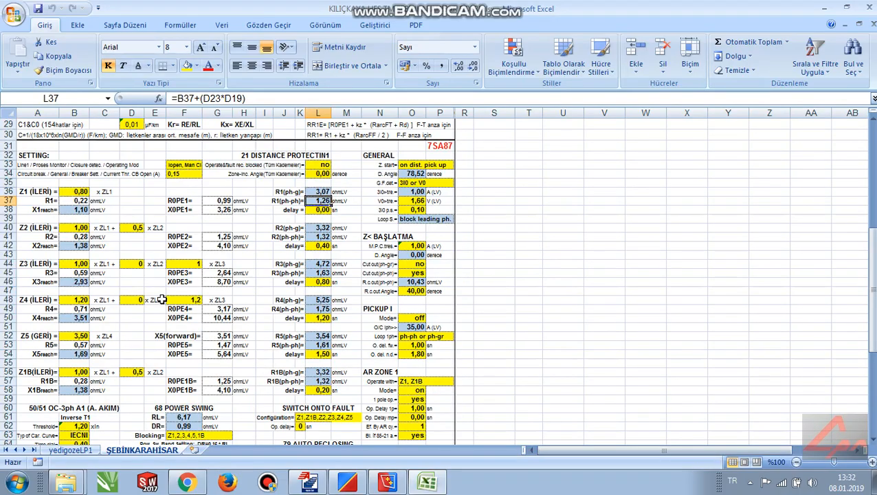
scroll(158, 296, up, 6)
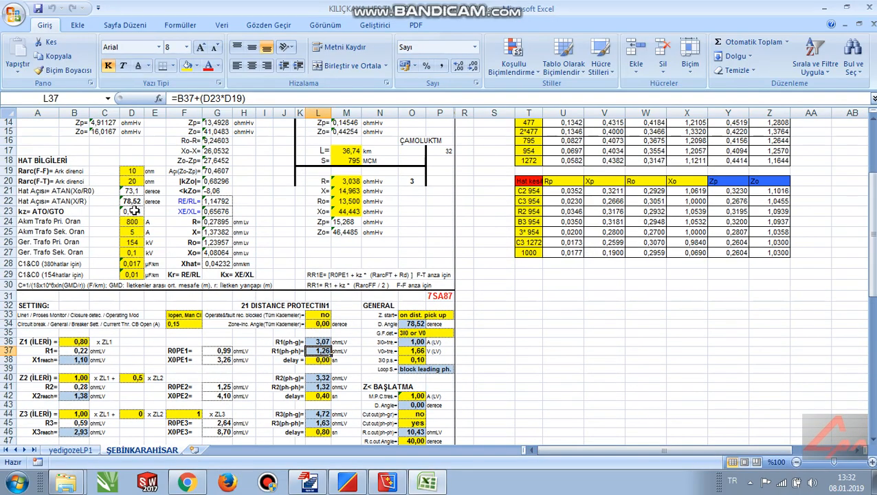
key(alt+Tab)
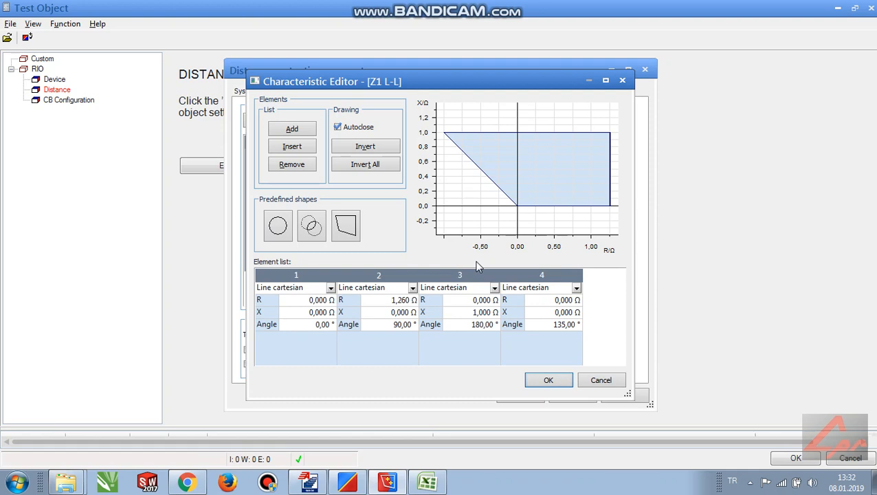
click(401, 325)
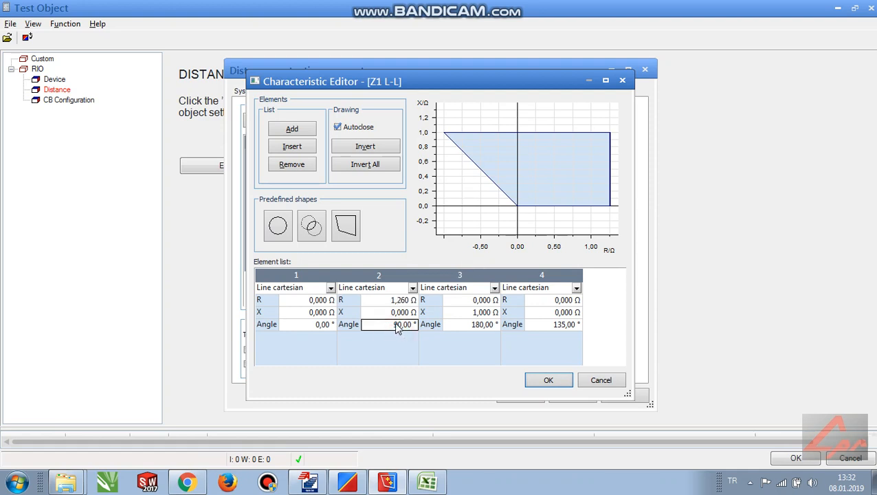
text(79)
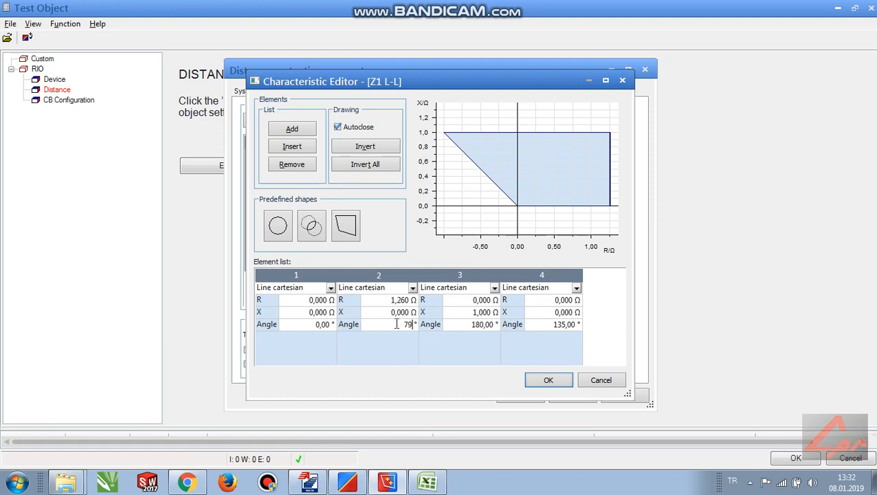
key(Tab)
click(396, 324)
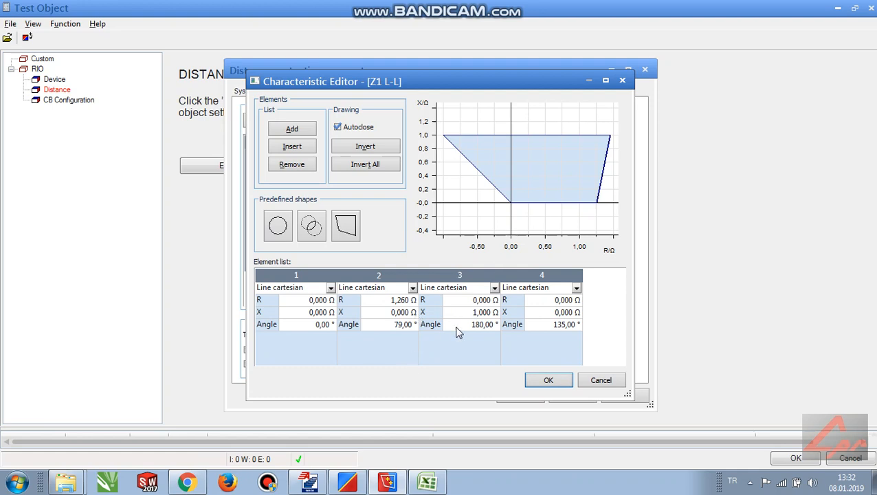
Step: Look up the Z1 reactance reach X1reach in the Excel sheet and set the X value of line 3 to 1.1 Ω
click(483, 327)
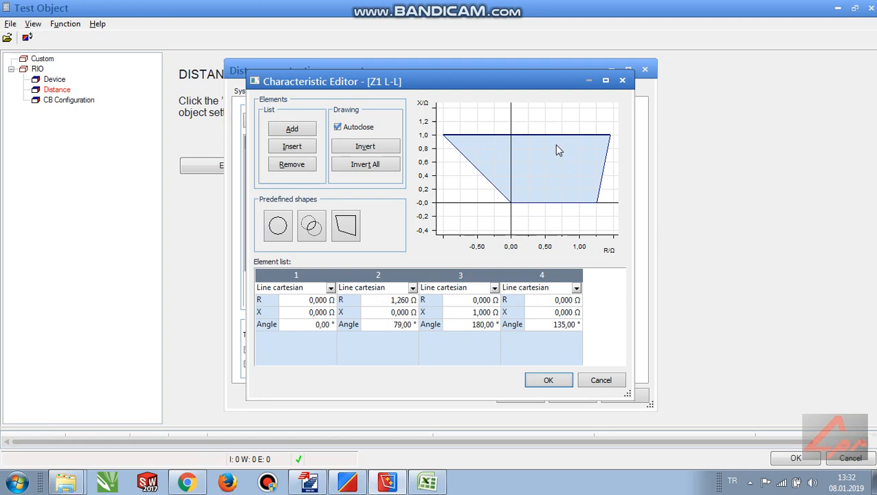
click(473, 311)
key(alt+Tab)
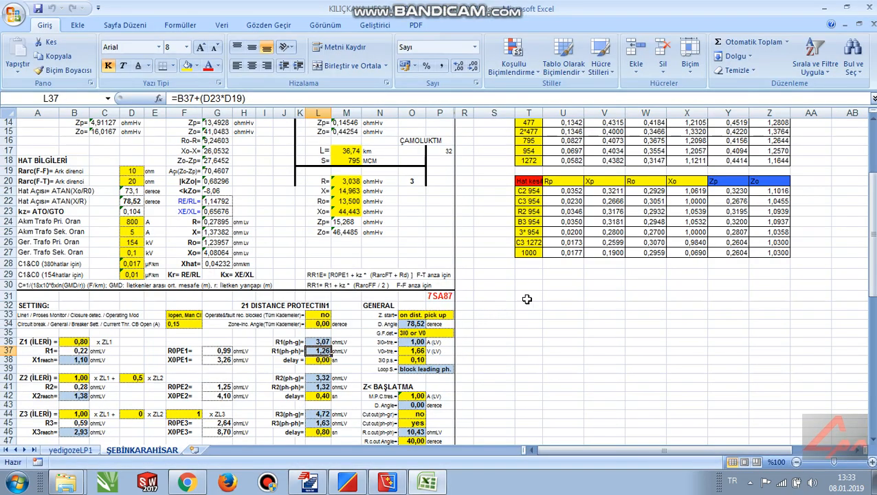
scroll(170, 315, down, 2)
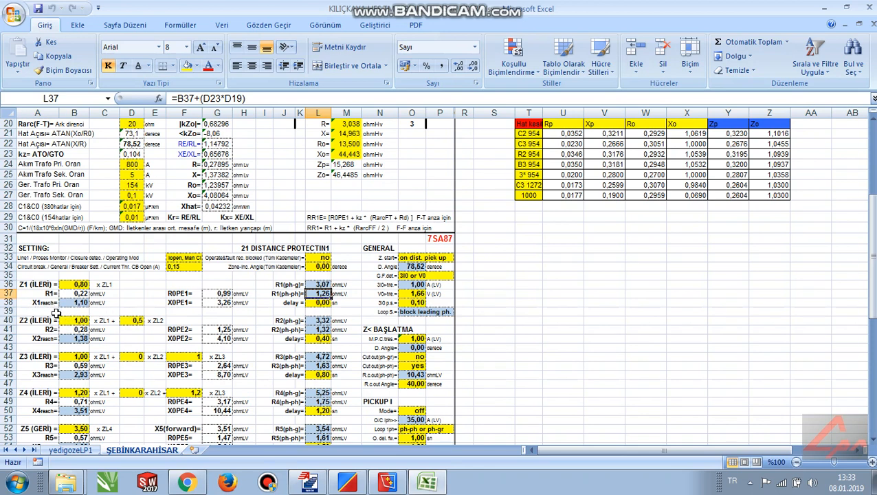
key(alt+Tab)
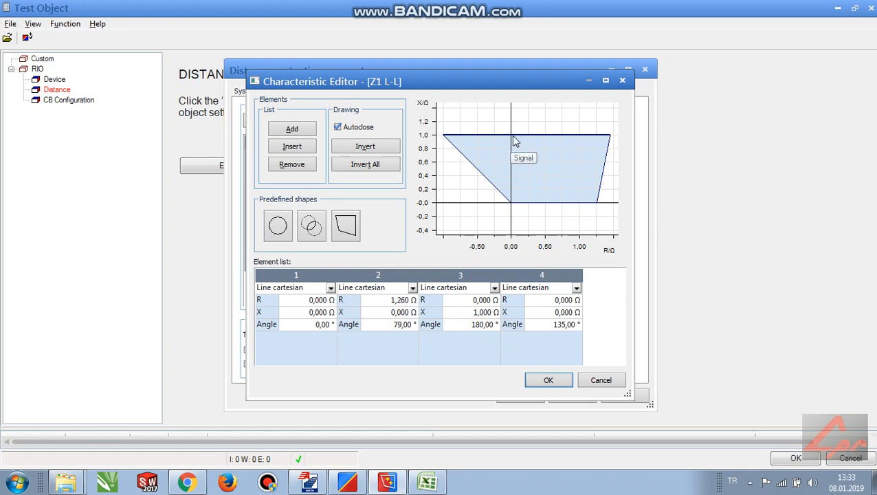
click(502, 317)
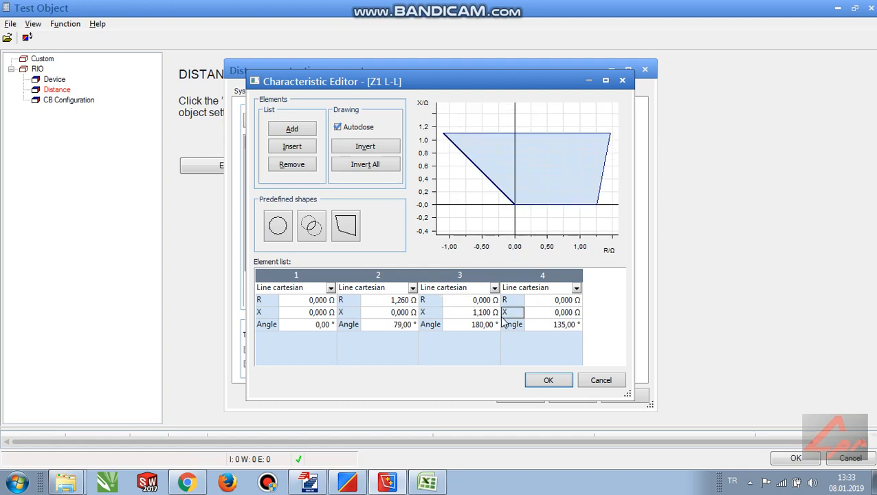
Step: Set the angle of line 4 to 79° so the boundary runs parallel to line 2
double_click(553, 325)
text(79)
key(Return)
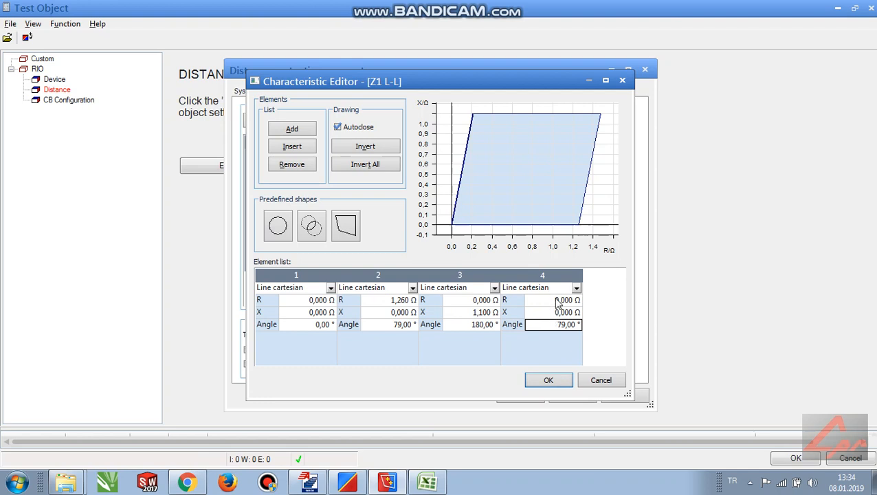
Step: Set the R value of line 4 to -1.26 Ω and accept the finished Z1 L-L characteristic
click(395, 303)
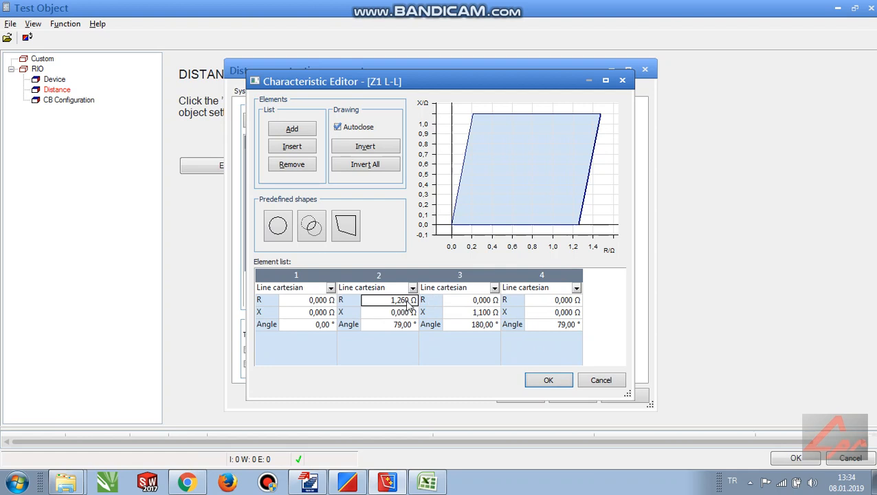
click(565, 326)
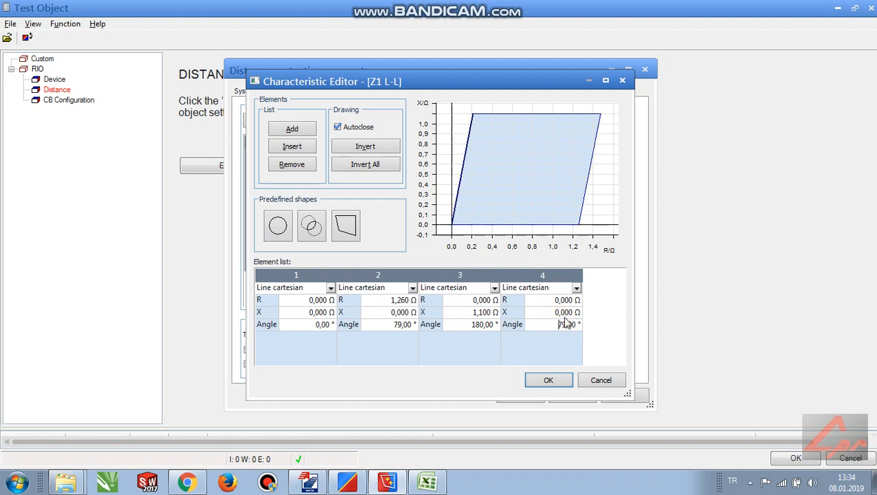
click(554, 301)
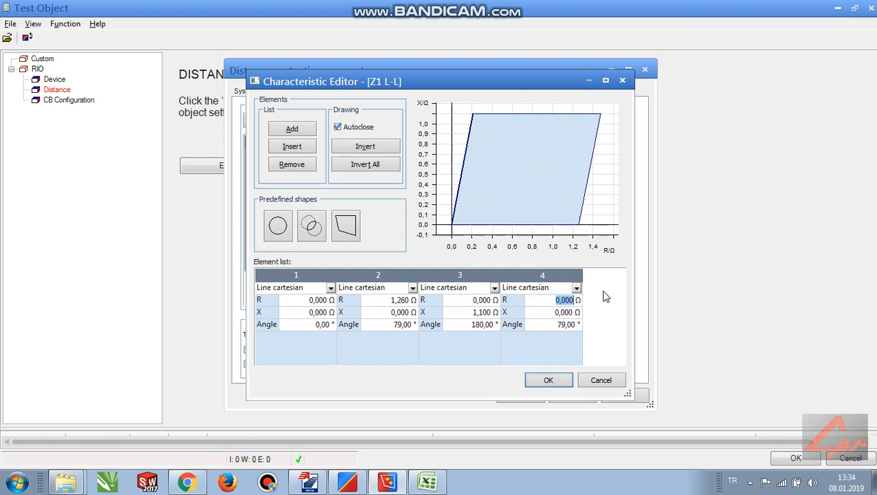
key(Delete)
text(-1,26)
key(Return)
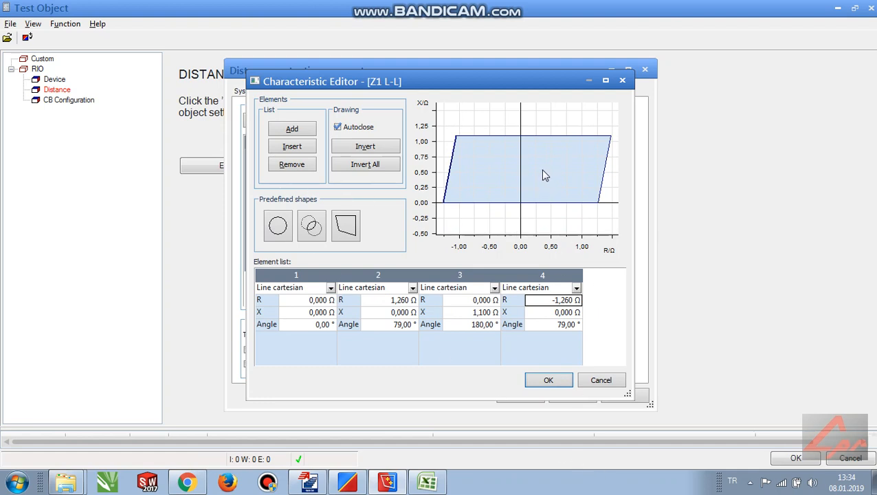
click(548, 380)
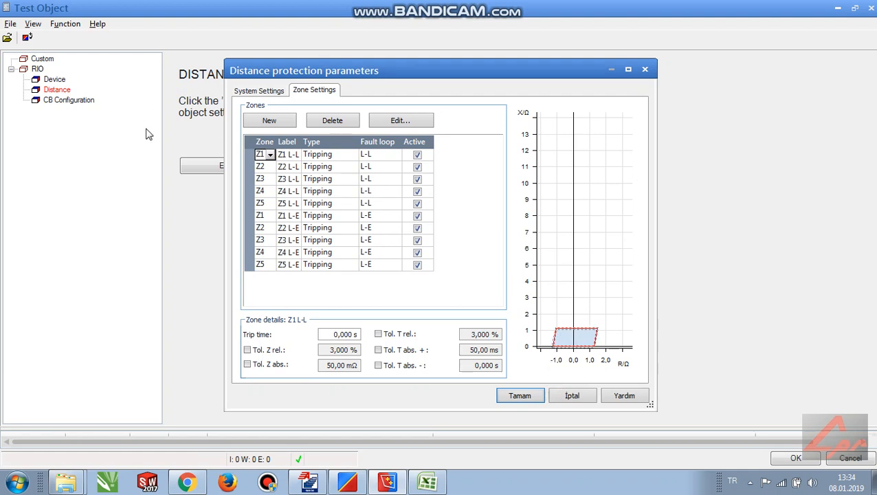
Step: Select the Z2 L-L zone in the distance protection zone settings
double_click(252, 165)
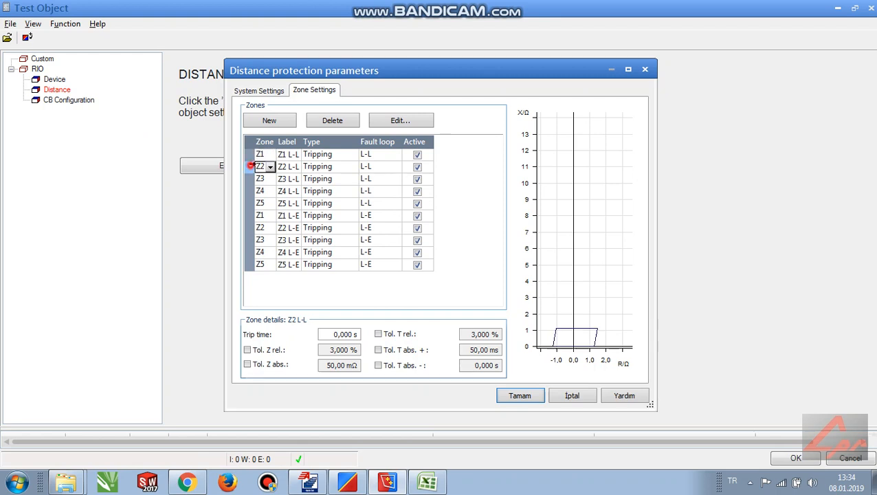